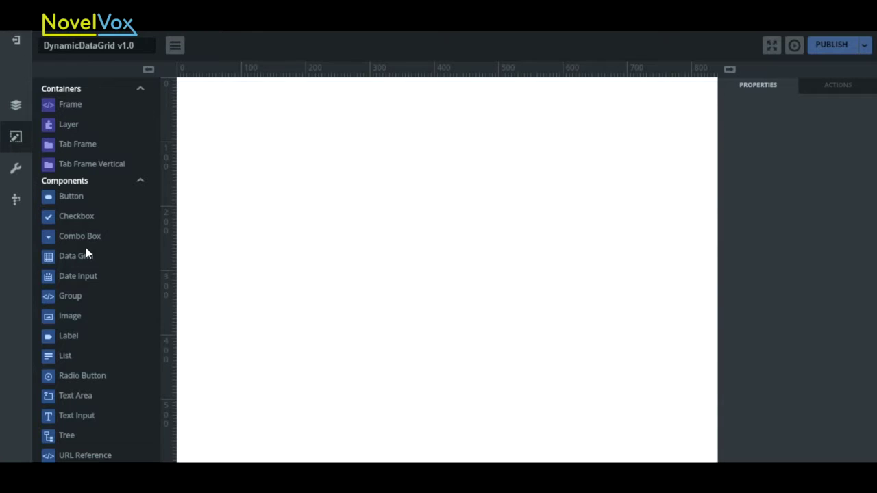
- Place a button near the canvas top, a list at about X 122, Y 103 and a combo box at about X 316, Y 99
drag(72, 196, 356, 113)
drag(257, 155, 258, 155)
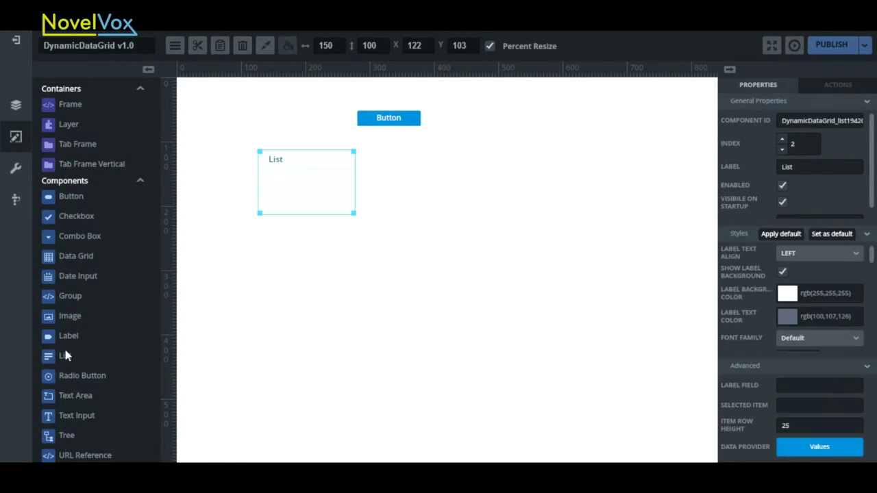
drag(80, 236, 384, 153)
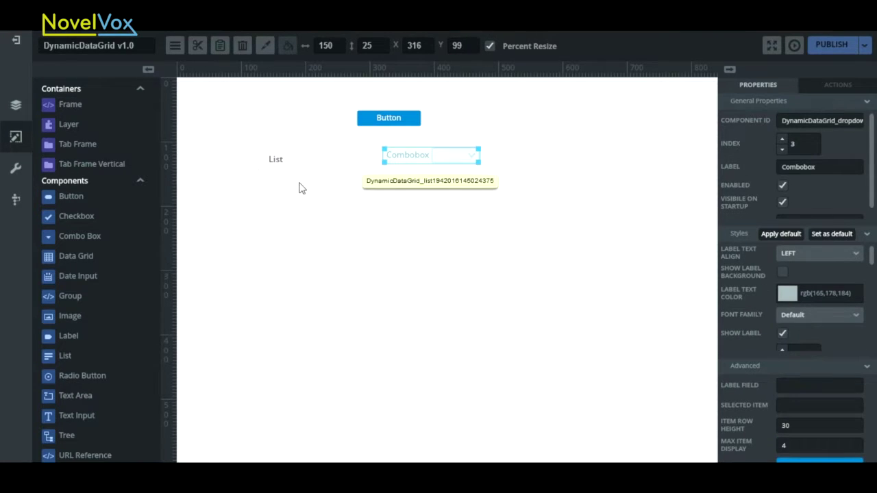
- Review the showData Java service and its class and method, and return to the DynamicDataGrid design
click(17, 50)
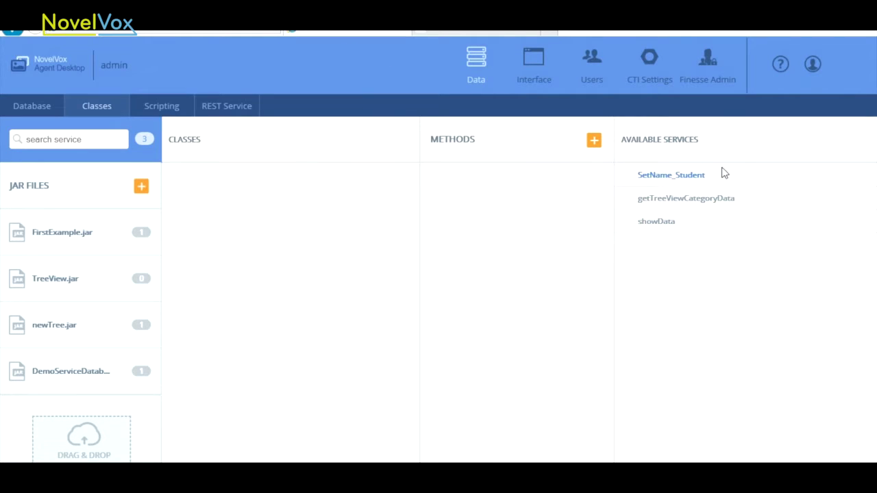
click(671, 226)
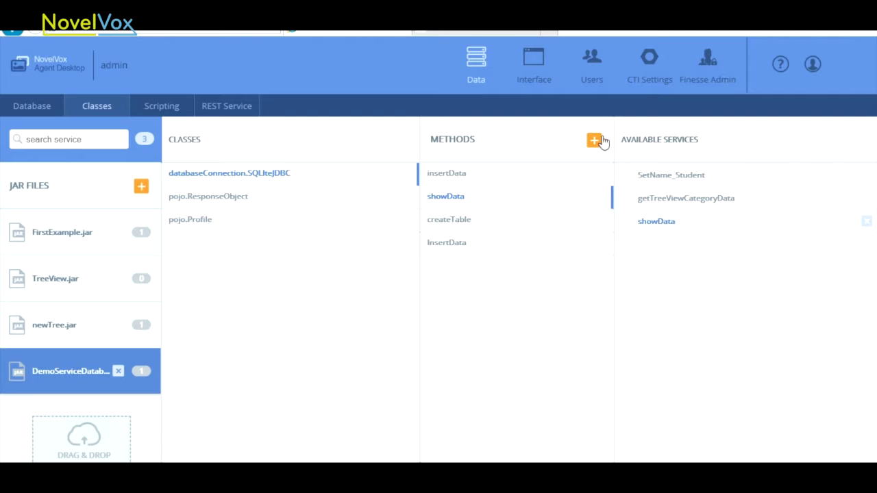
click(533, 80)
drag(333, 202, 333, 196)
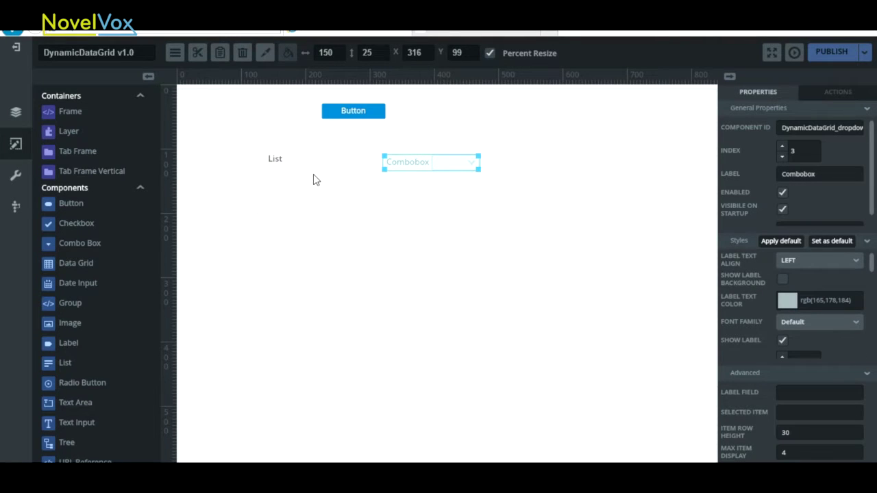
- Add a manual event named Load_data and save the manual events
click(16, 175)
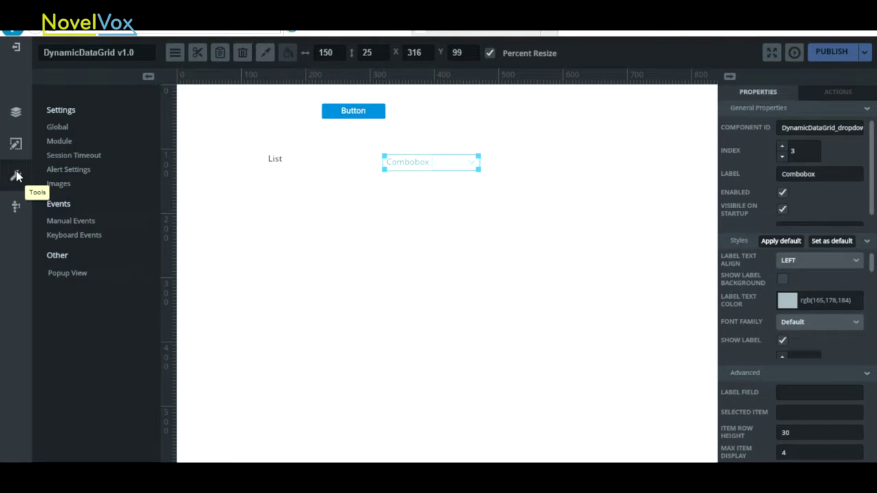
click(80, 221)
click(268, 119)
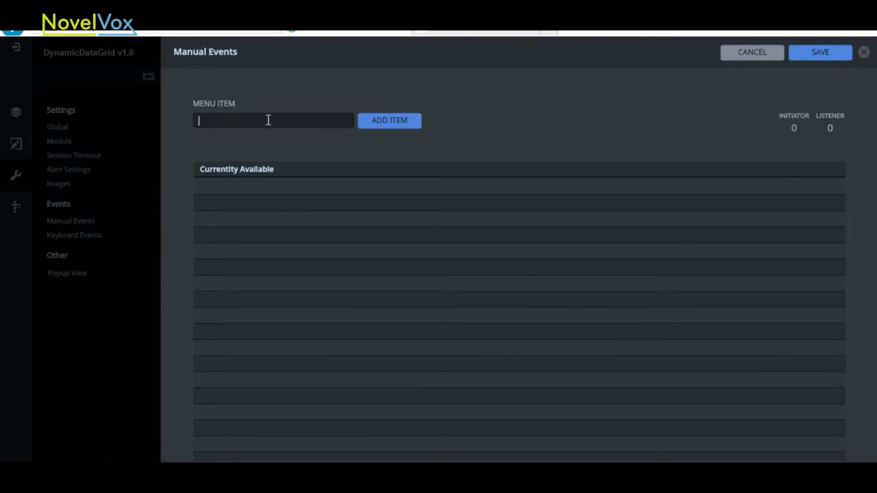
text(Load_data)
click(393, 130)
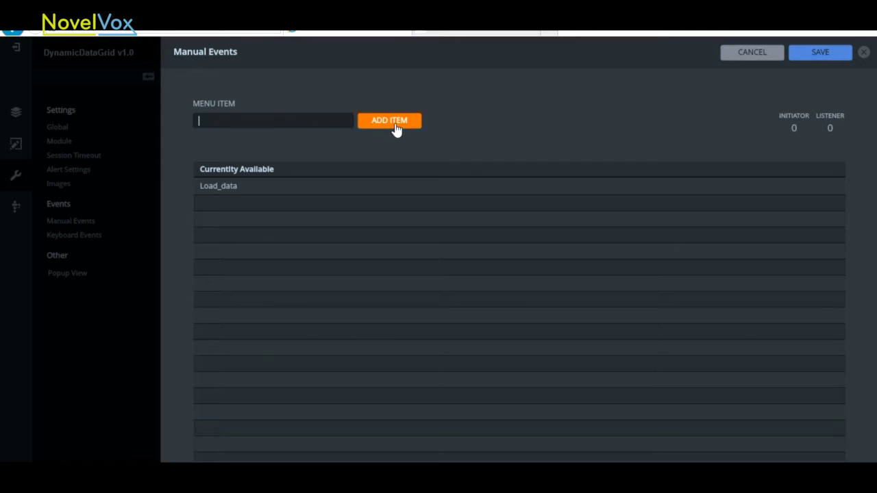
click(819, 54)
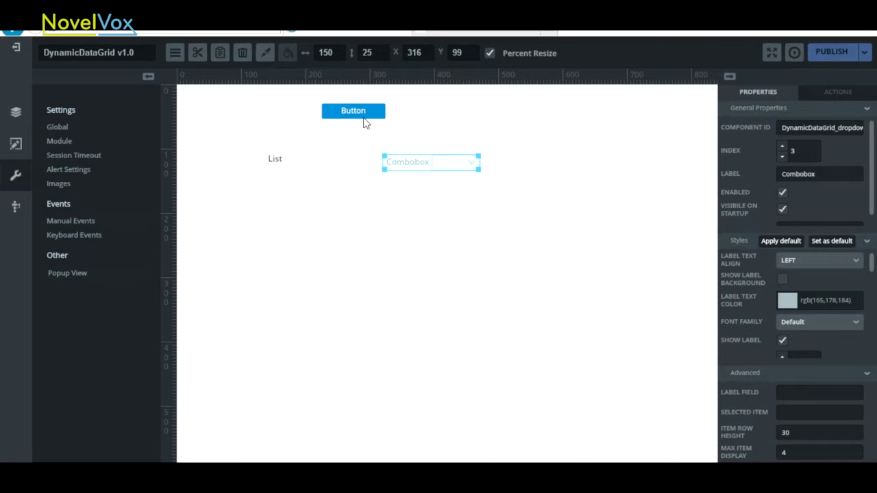
- Add a Fire Event action to the button's onClick trigger that fires the Load_data manual event, and save it
click(365, 117)
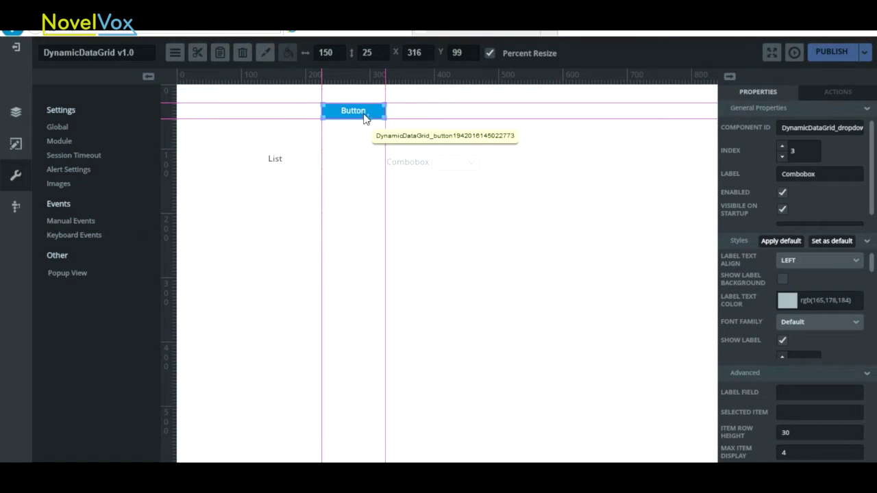
click(836, 94)
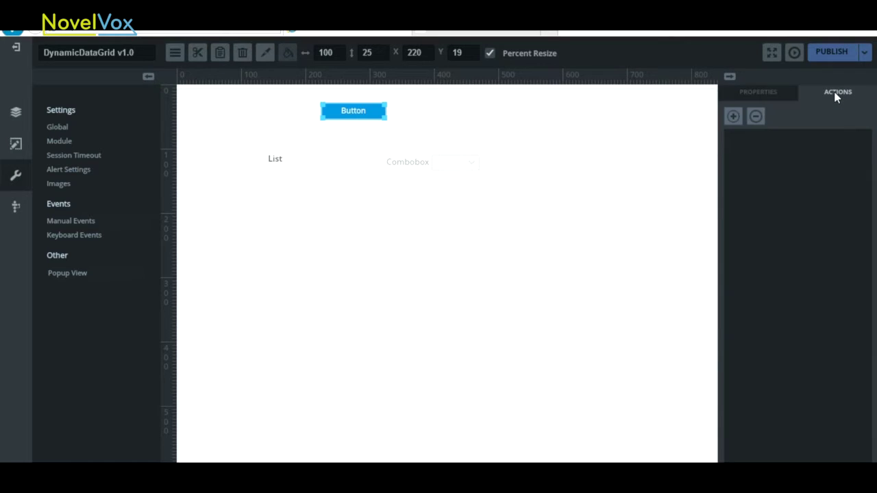
click(731, 116)
click(228, 132)
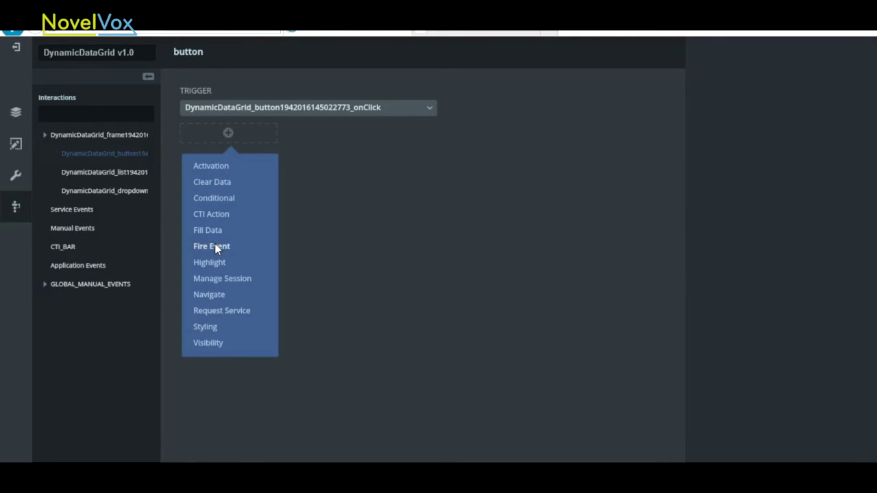
click(219, 245)
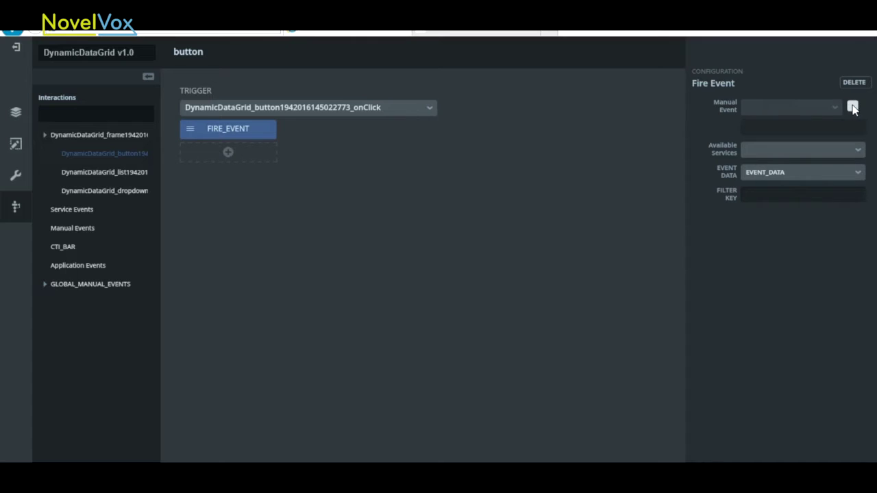
click(852, 107)
click(834, 108)
click(780, 128)
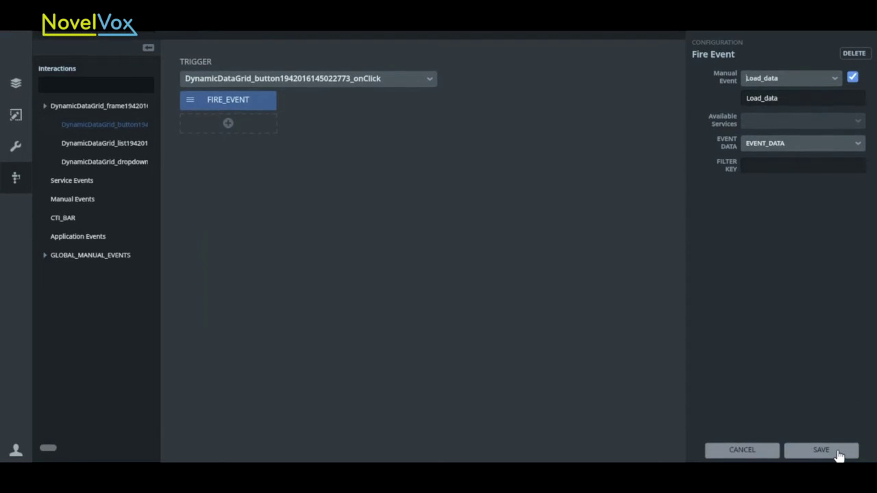
click(837, 452)
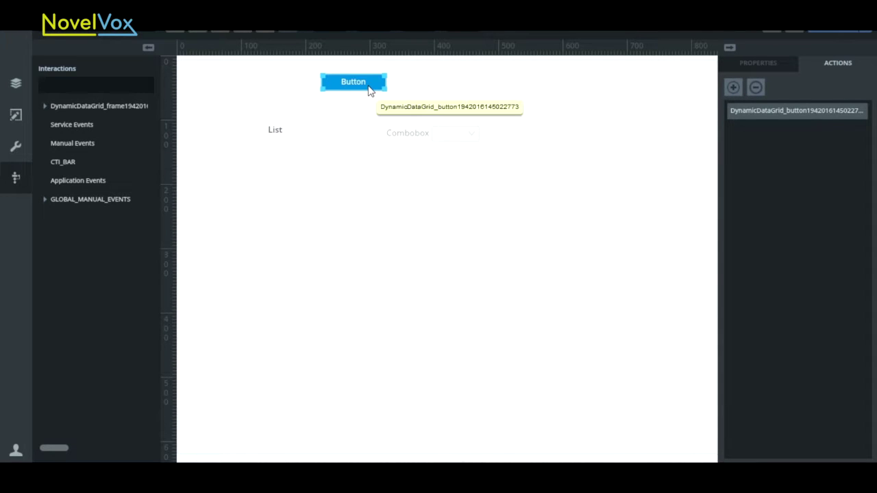
- Add a Request Service action to the list for the Load_data manual event, calling the JAVA SERVICE showData, and save it
click(327, 160)
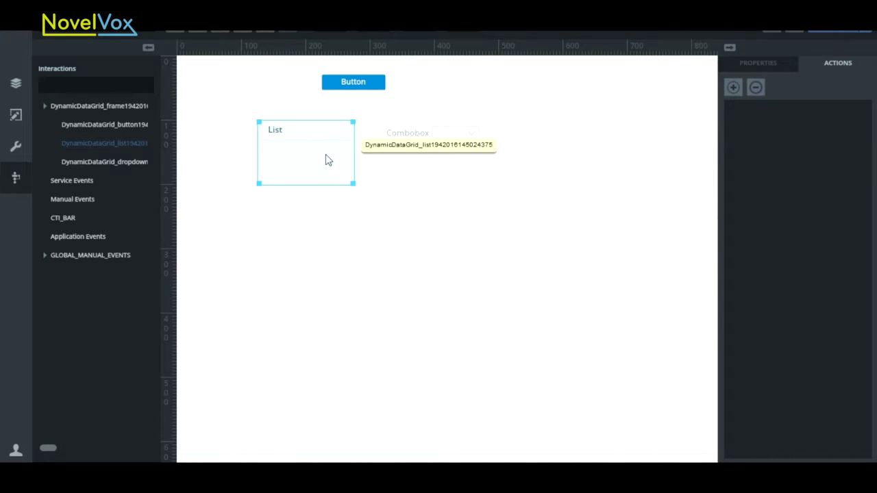
click(733, 87)
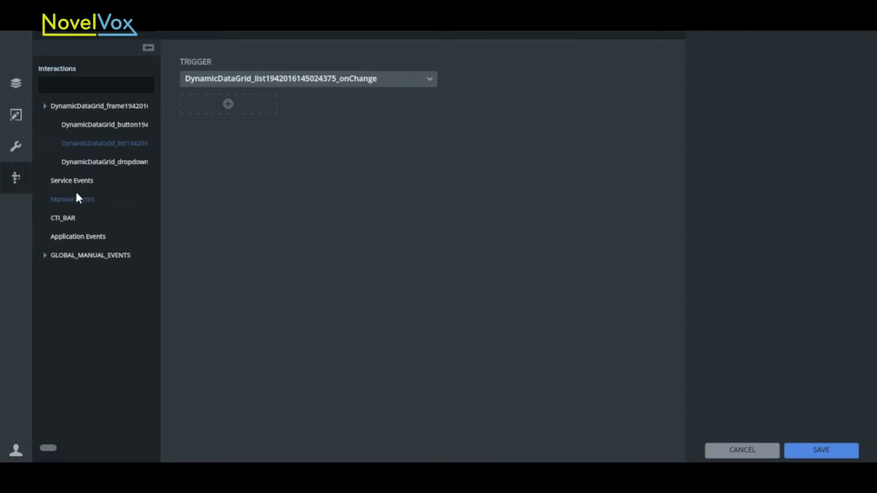
click(82, 199)
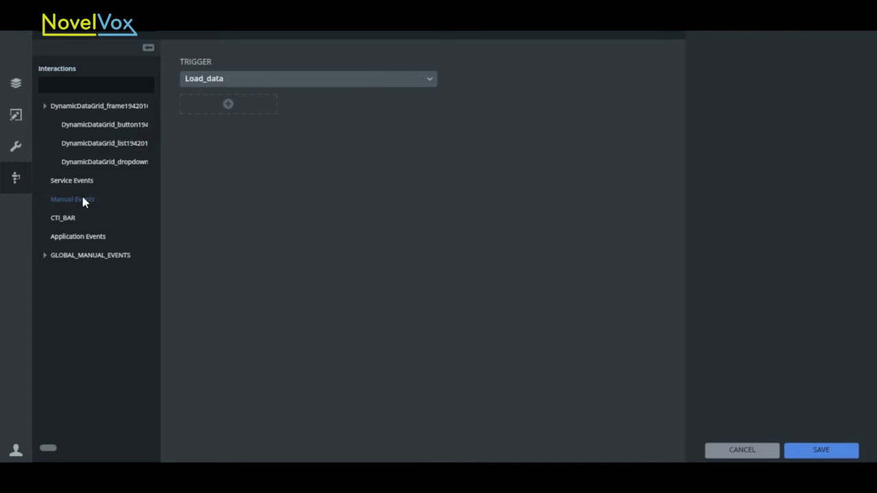
click(229, 106)
click(236, 347)
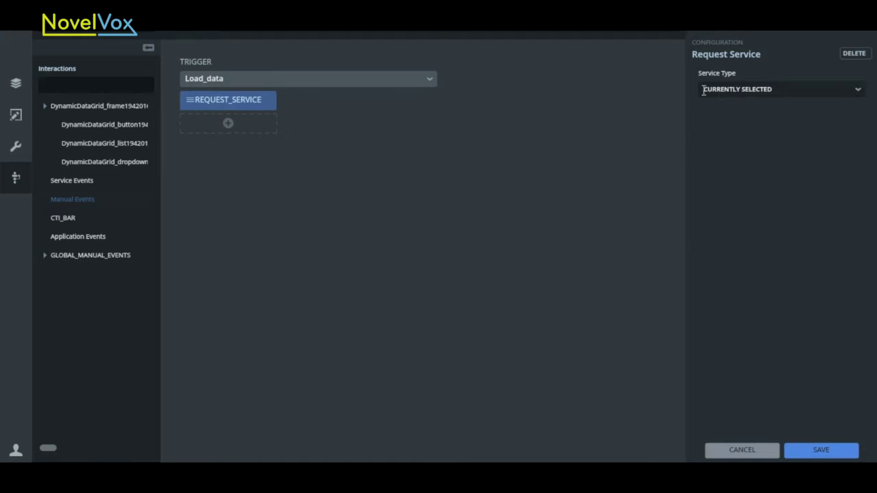
click(856, 93)
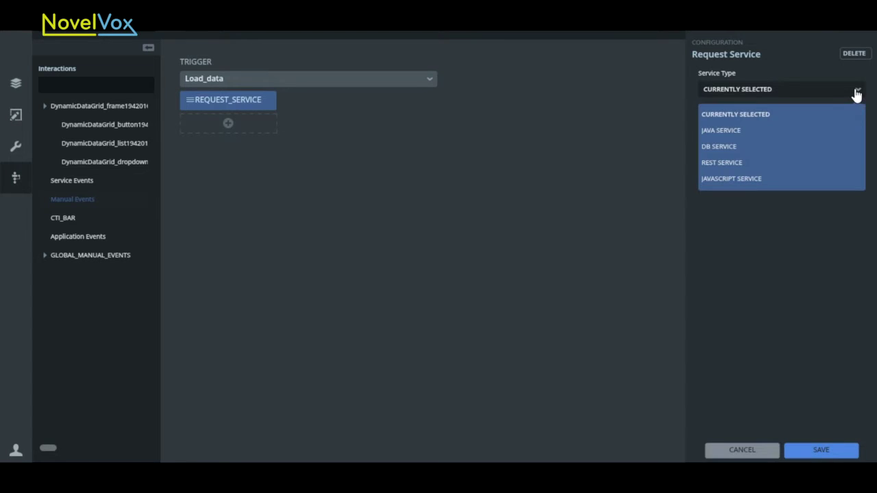
click(739, 130)
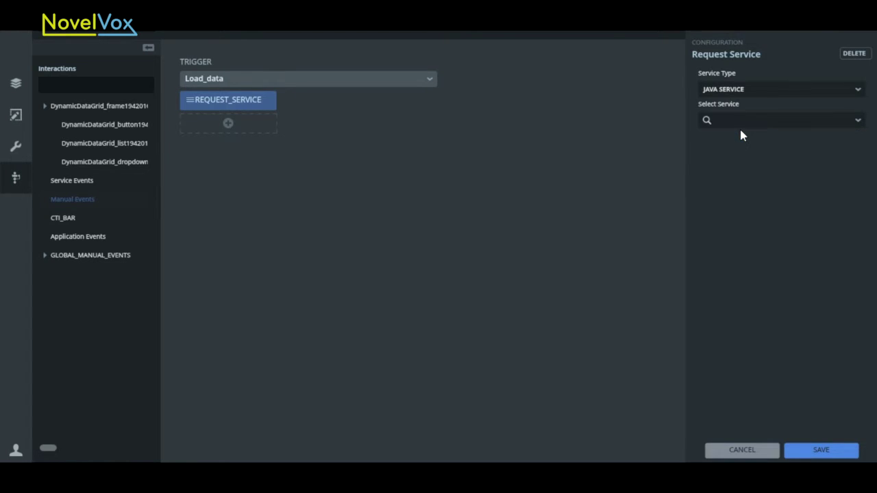
click(857, 125)
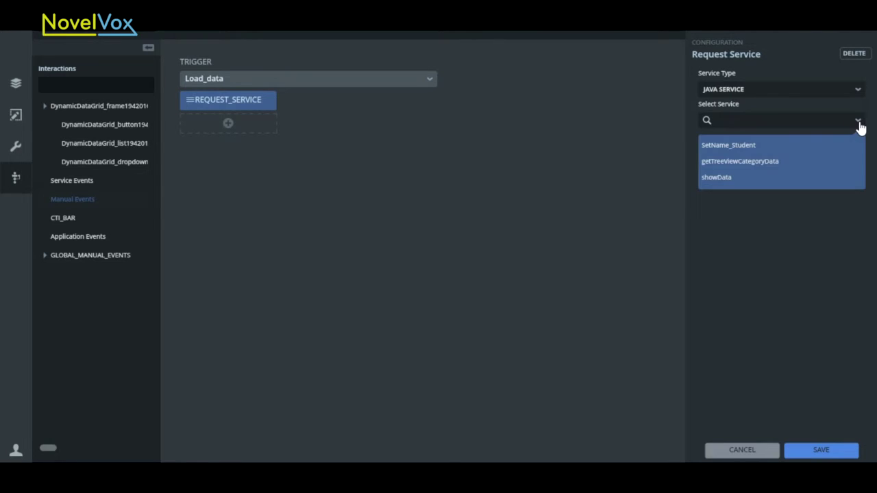
click(775, 177)
click(819, 452)
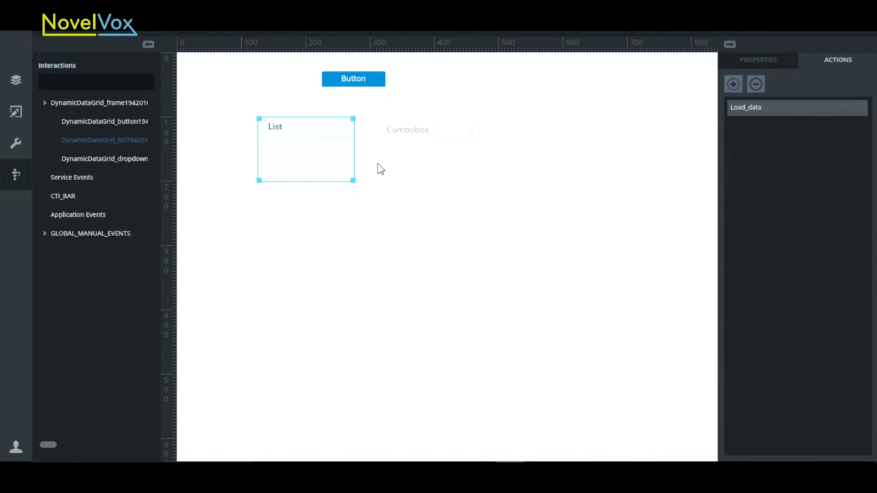
- Set the list's label field to name
click(297, 149)
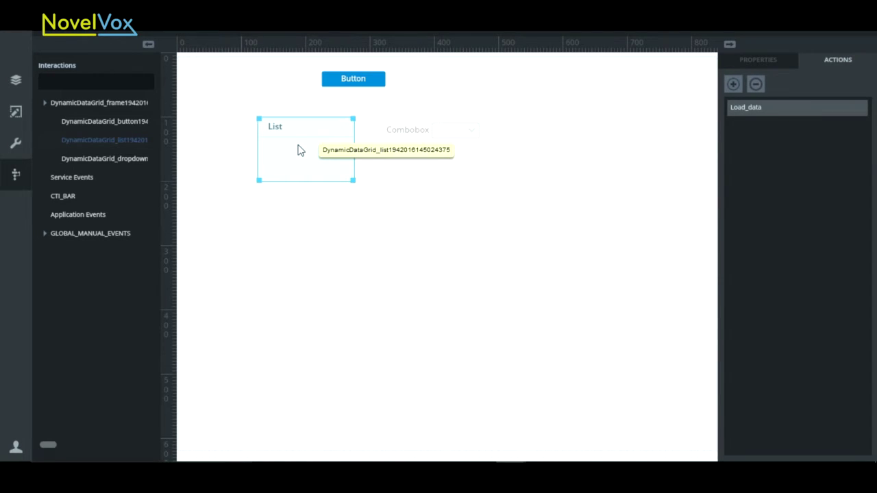
click(758, 60)
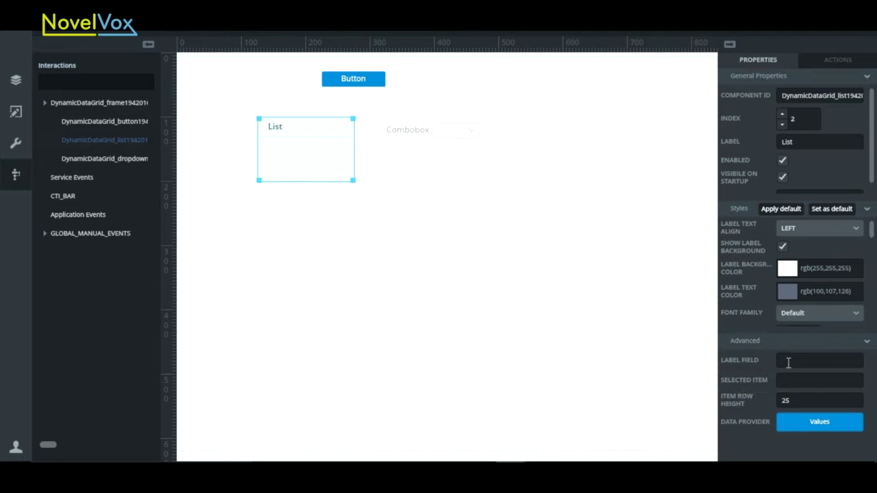
click(791, 361)
text(name)
- Set the combo box's label field to address
click(440, 132)
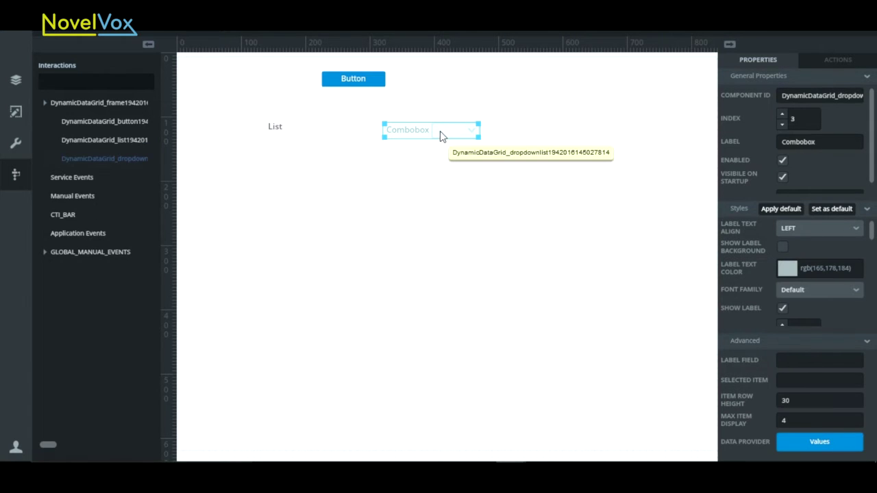
click(810, 363)
text(address)
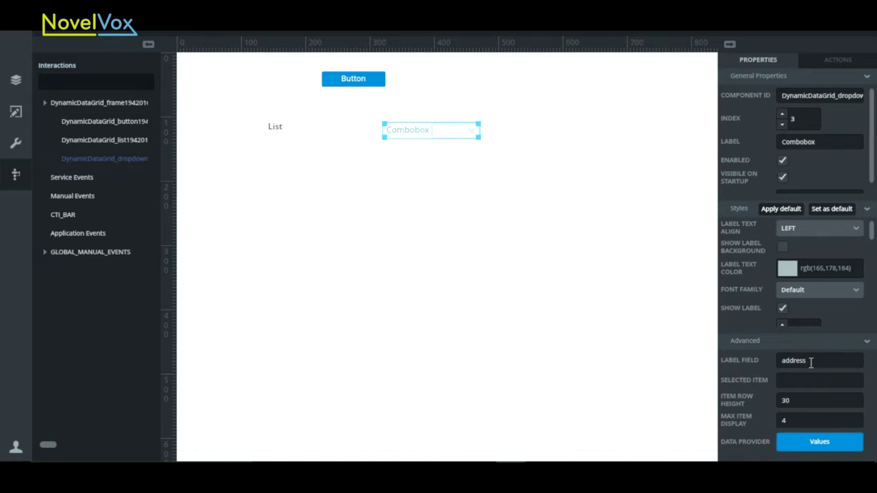
- Add a Fill Data action to the list for the showData service event, using EVENT_DATA with filter key data, and save it
click(326, 166)
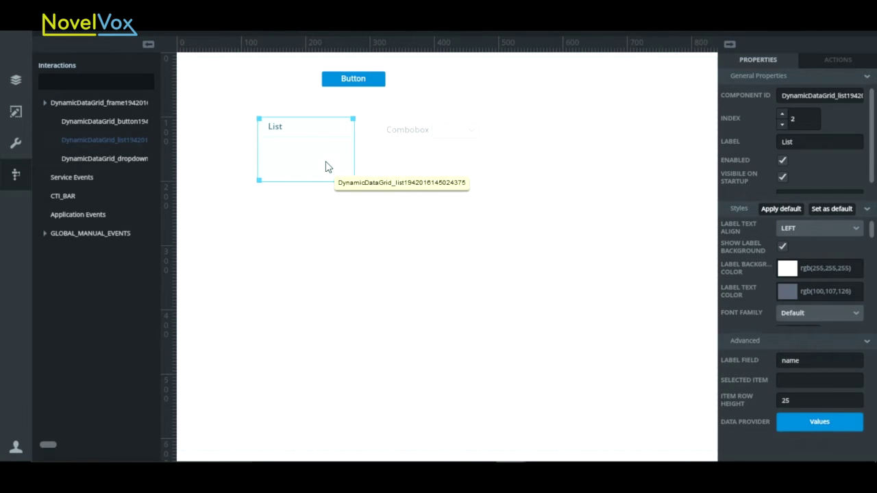
click(859, 62)
click(750, 108)
click(734, 84)
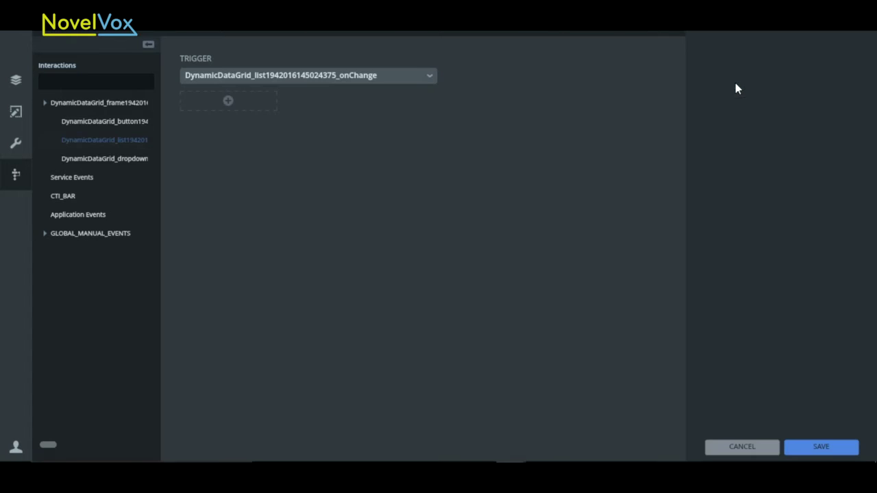
click(69, 178)
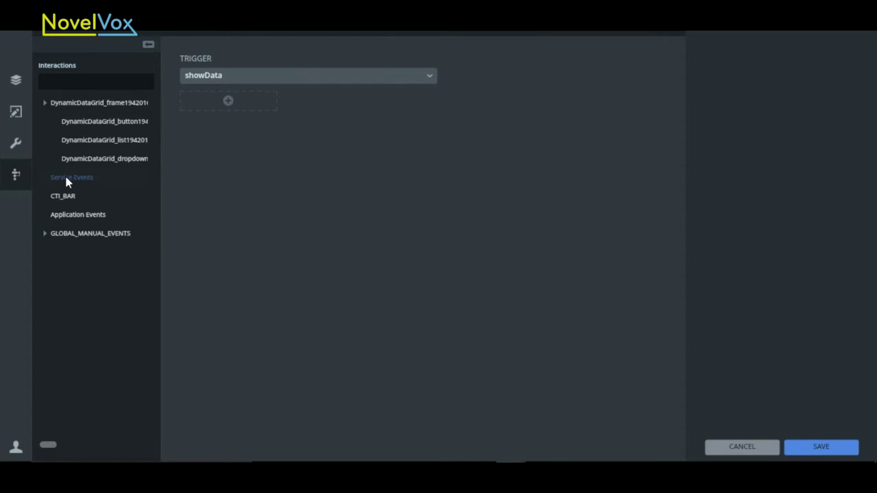
click(229, 104)
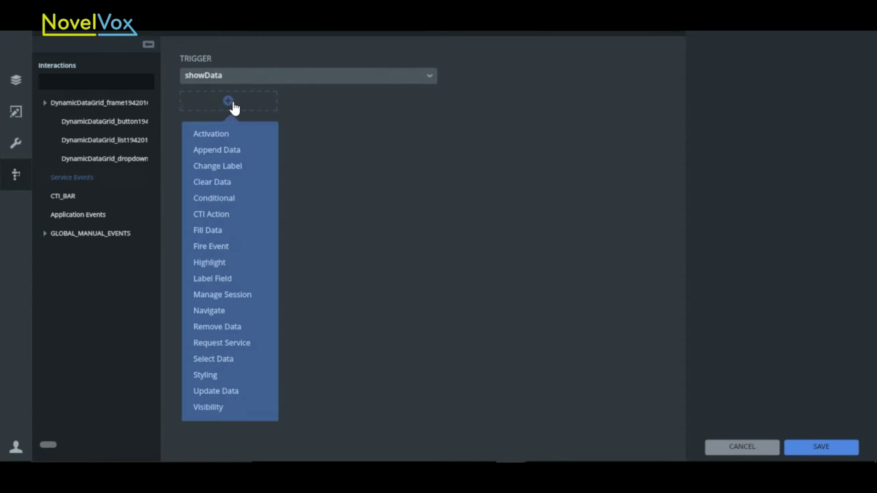
click(211, 228)
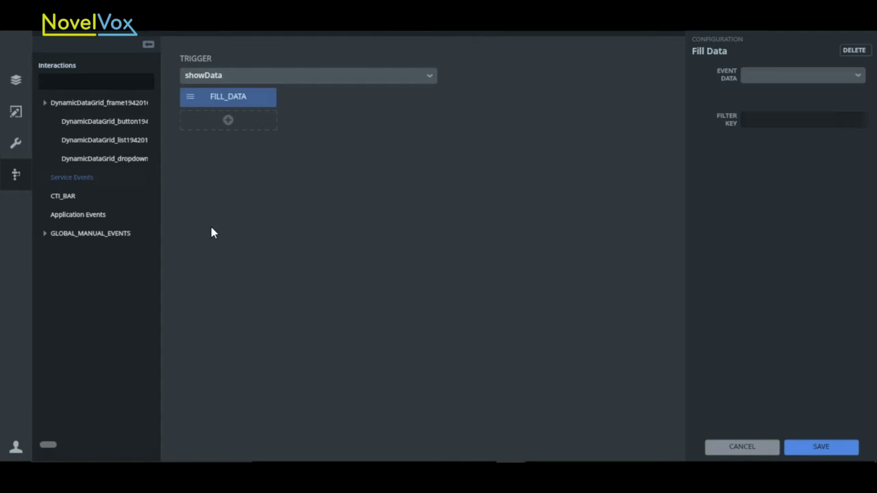
click(770, 97)
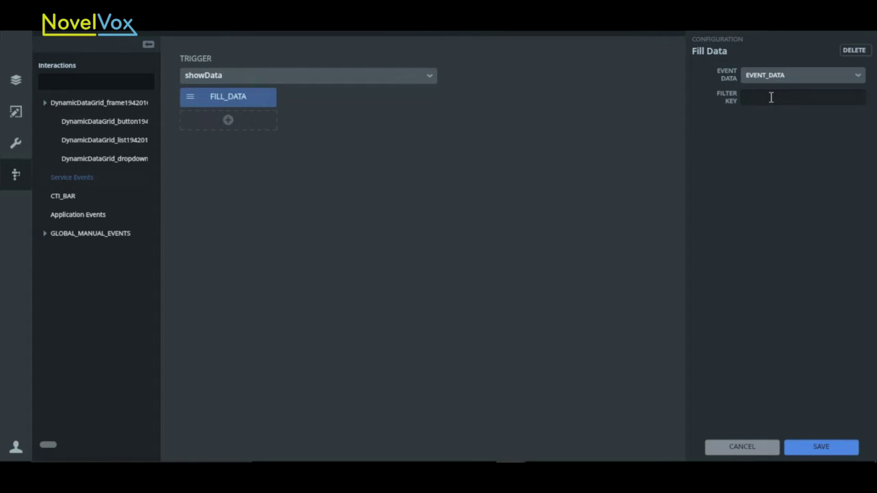
text(data)
click(801, 448)
drag(778, 100, 736, 98)
click(803, 455)
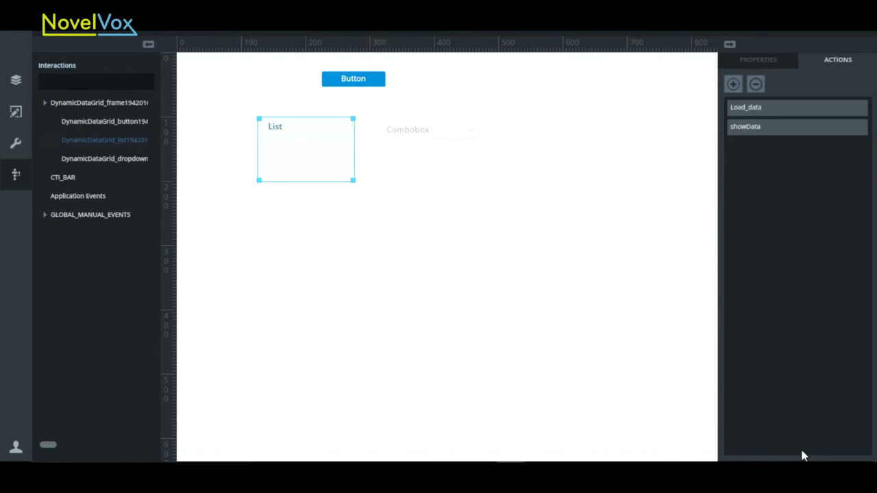
- Add a Request Service action to the combo box for the Load_data manual event, calling the JAVA SERVICE showData, and save it
click(436, 134)
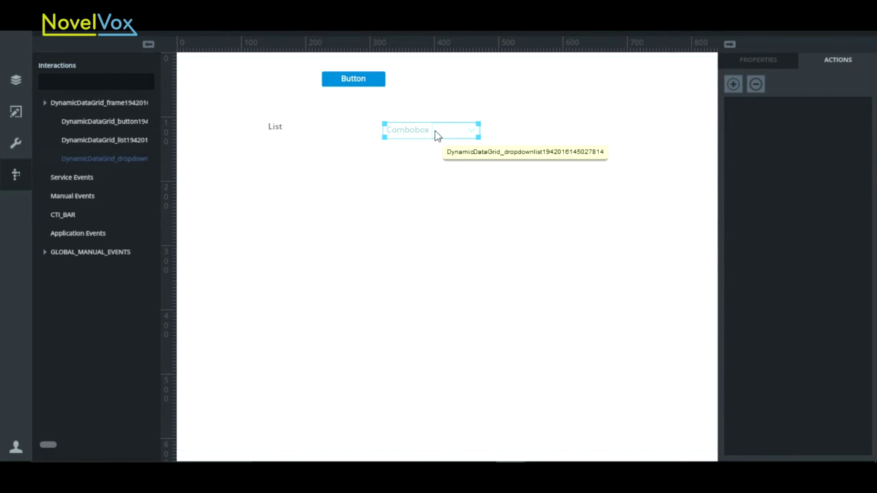
click(732, 84)
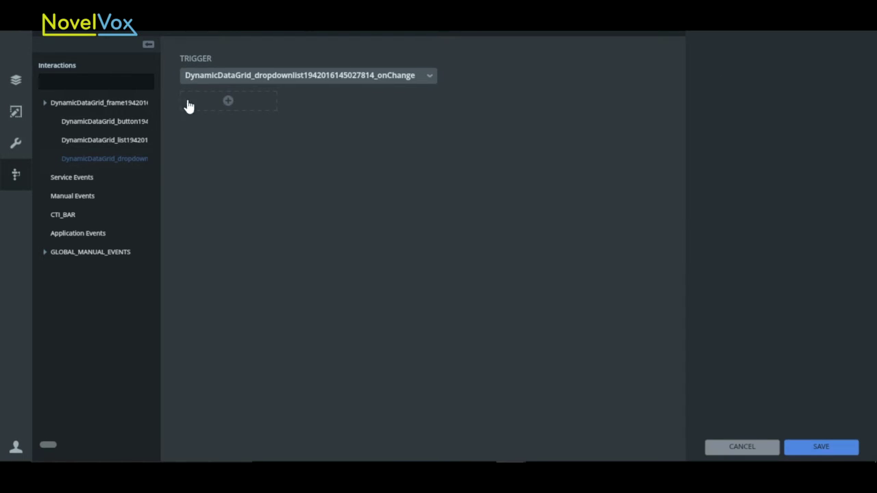
click(82, 196)
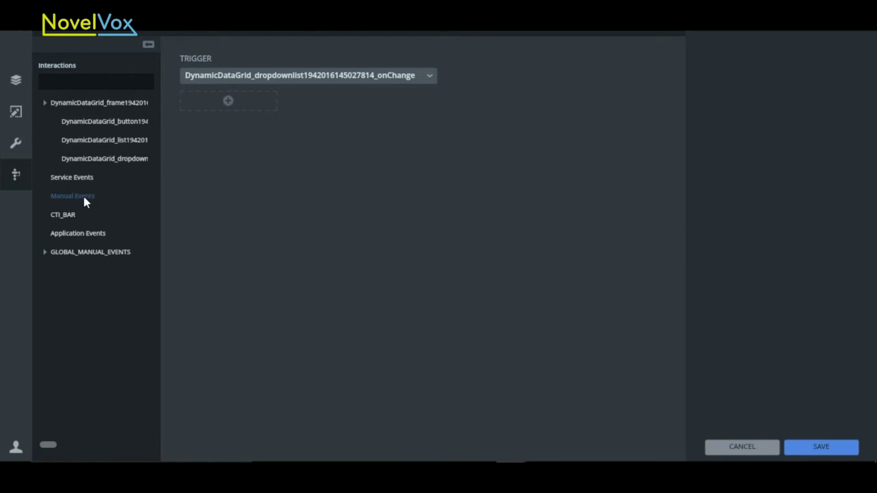
click(229, 102)
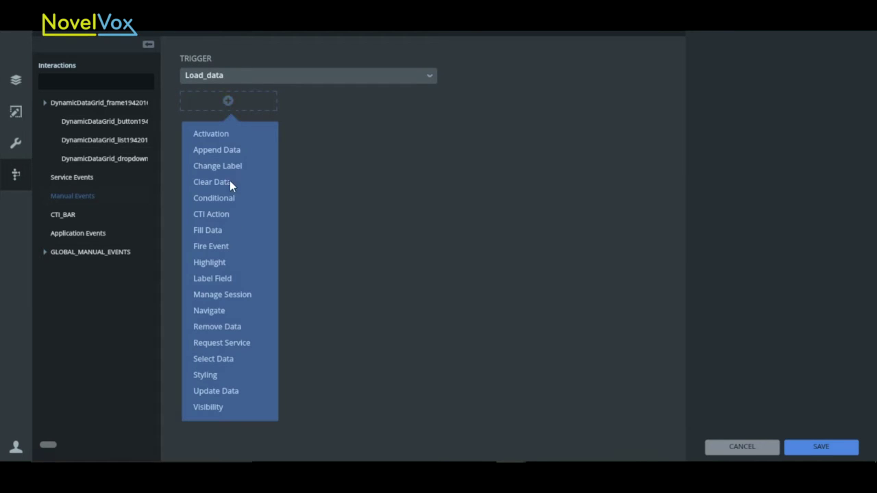
click(216, 343)
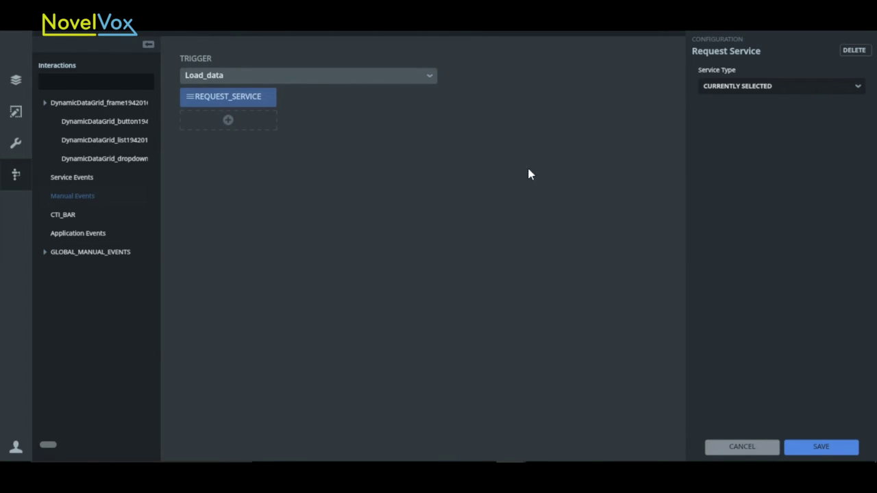
click(855, 90)
click(750, 129)
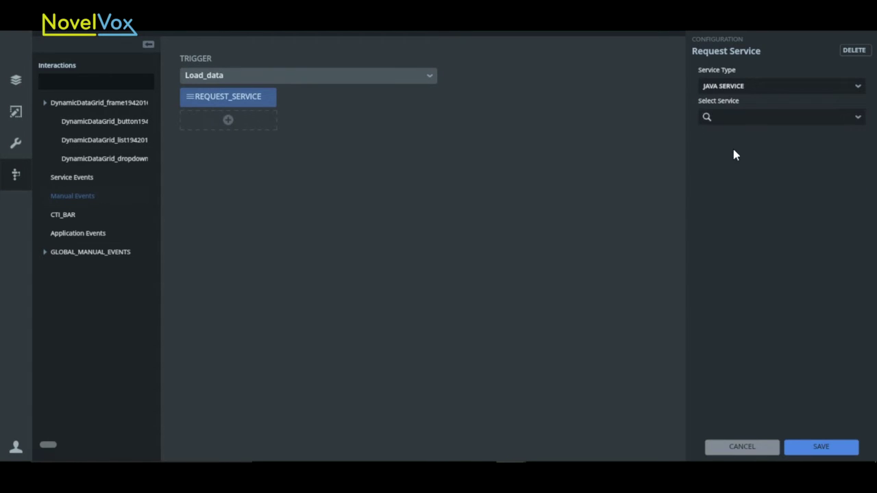
click(856, 120)
click(717, 174)
click(819, 448)
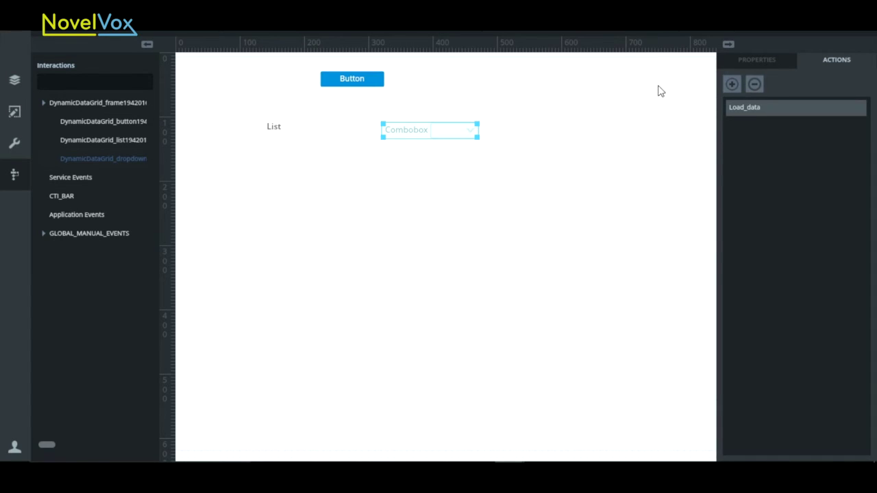
- Add a Fill Data action to the combo box for the showData service event, using EVENT_DATA with filter key data, and save it
click(733, 83)
click(74, 178)
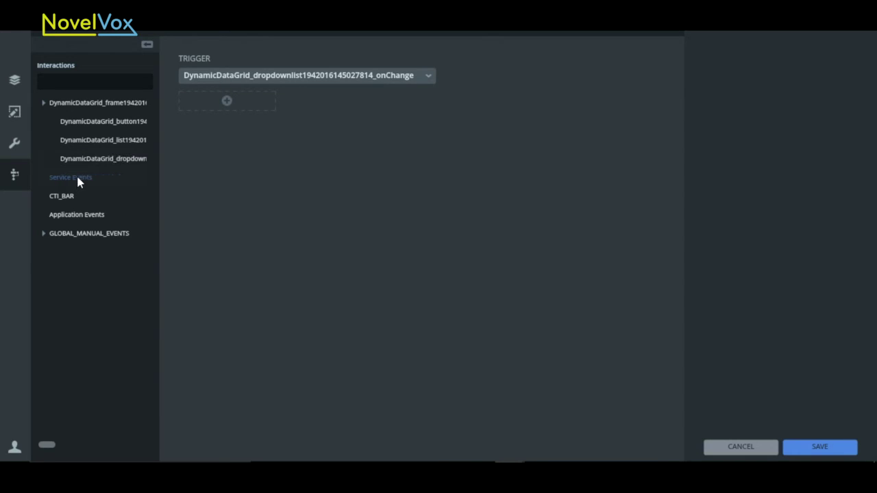
click(228, 103)
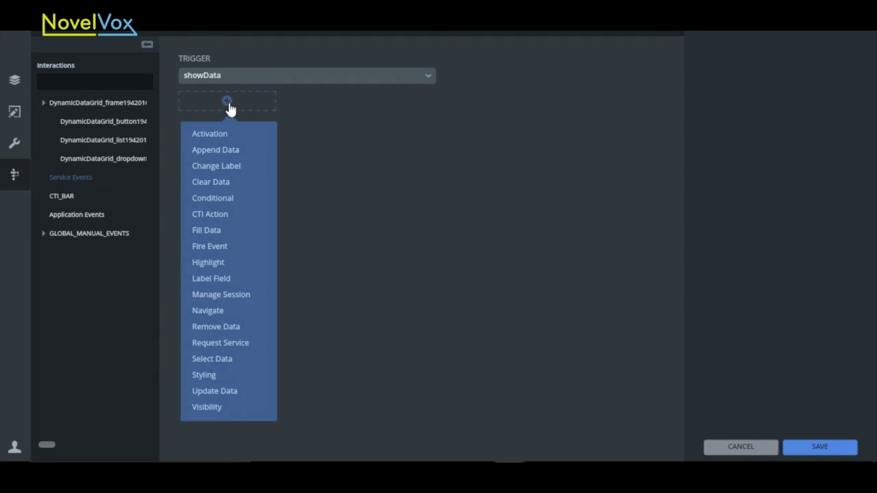
click(214, 231)
click(747, 96)
text(data)
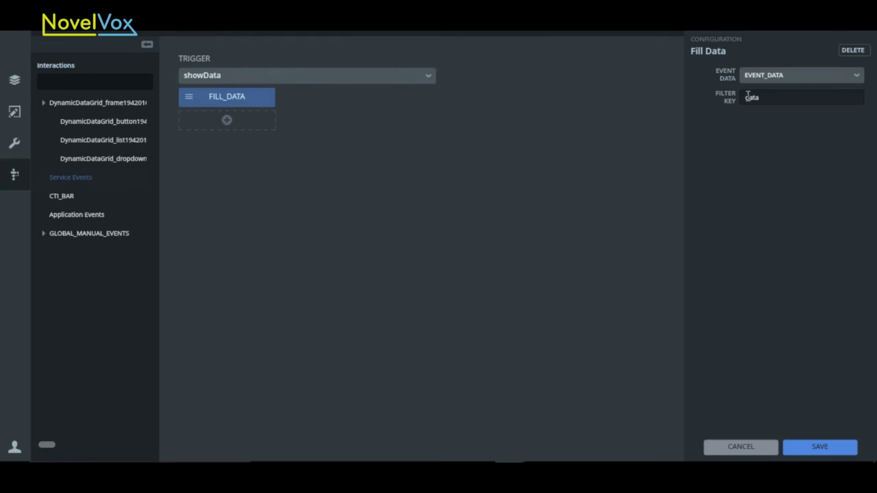
click(811, 450)
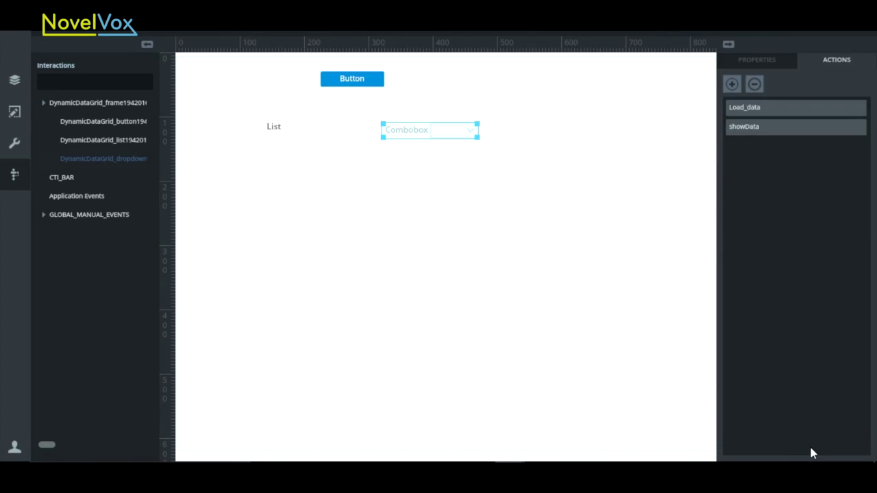
- Check the label field settings of the combo box and the list in their properties
click(764, 60)
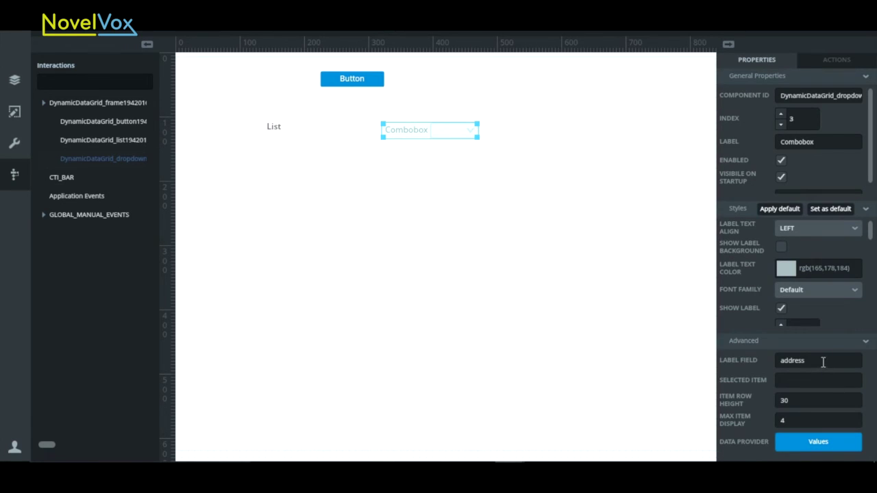
click(306, 164)
drag(808, 359, 756, 363)
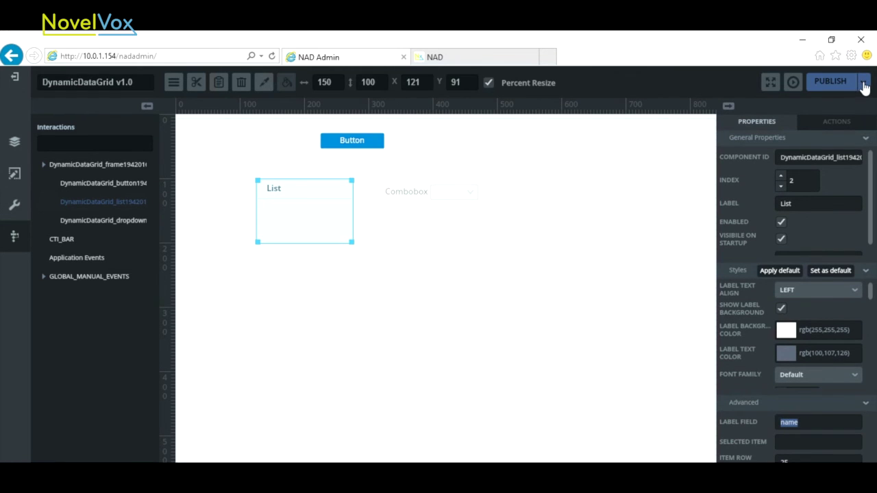
- Publish the DynamicDataGrid project
click(863, 83)
click(847, 112)
click(863, 82)
click(839, 127)
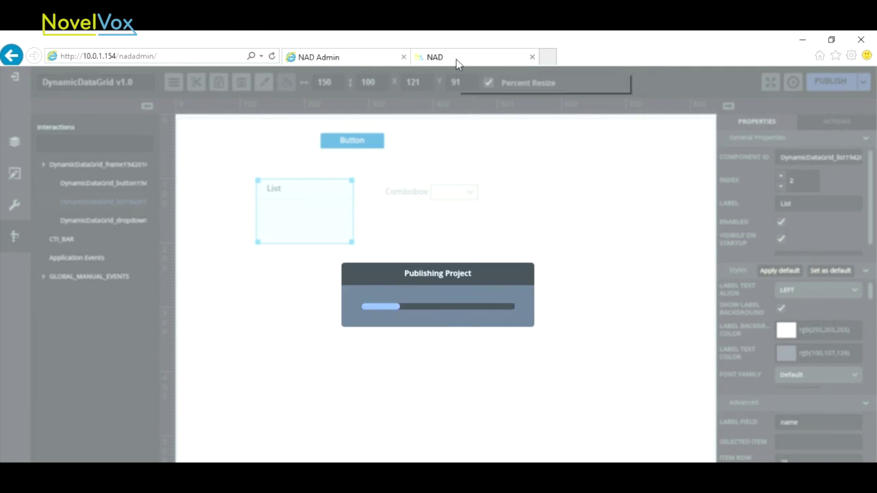
- Switch to the published NAD form, reload it and trigger its button to load the data
click(442, 58)
click(272, 57)
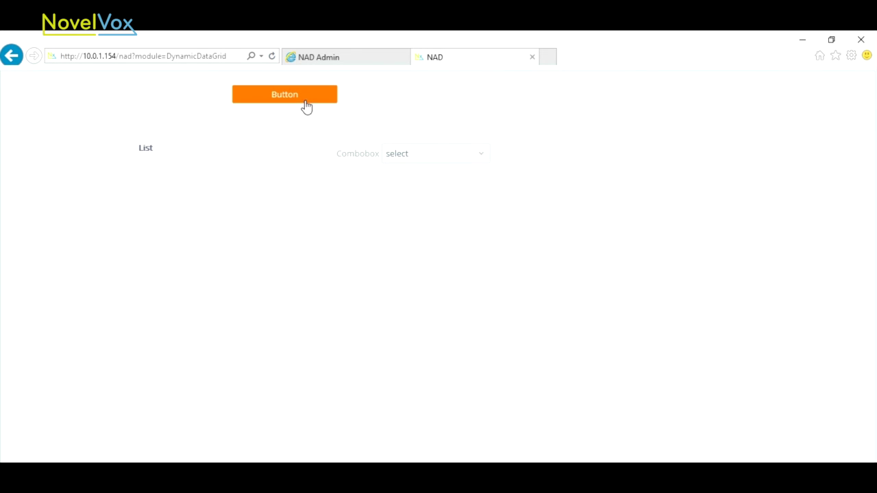
click(306, 102)
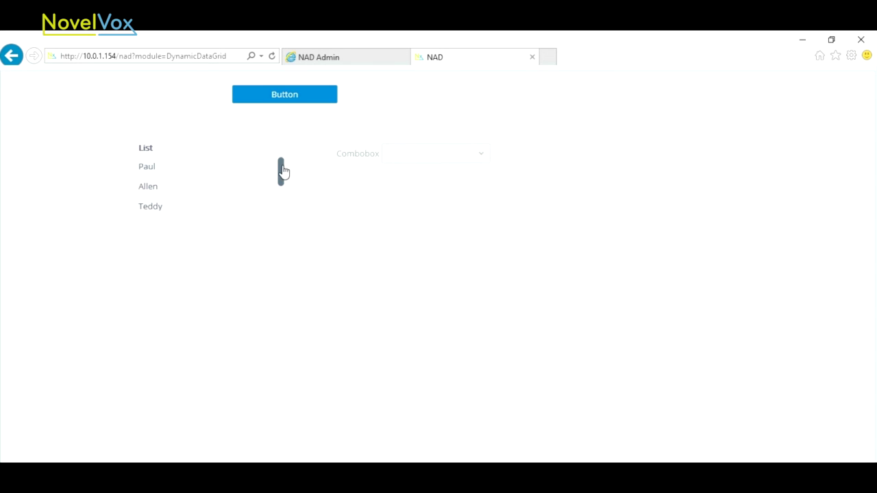
- Examine the loaded entries of the list down to its end and the options offered by the combo box
drag(283, 173, 285, 204)
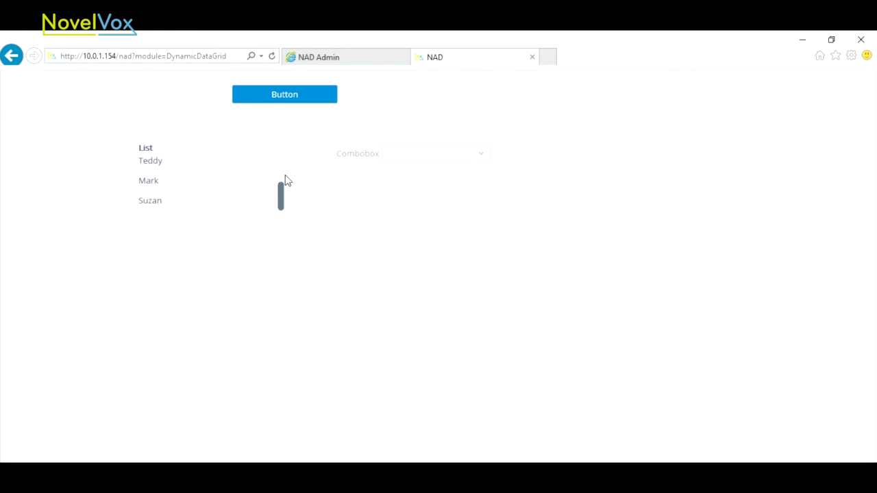
click(482, 157)
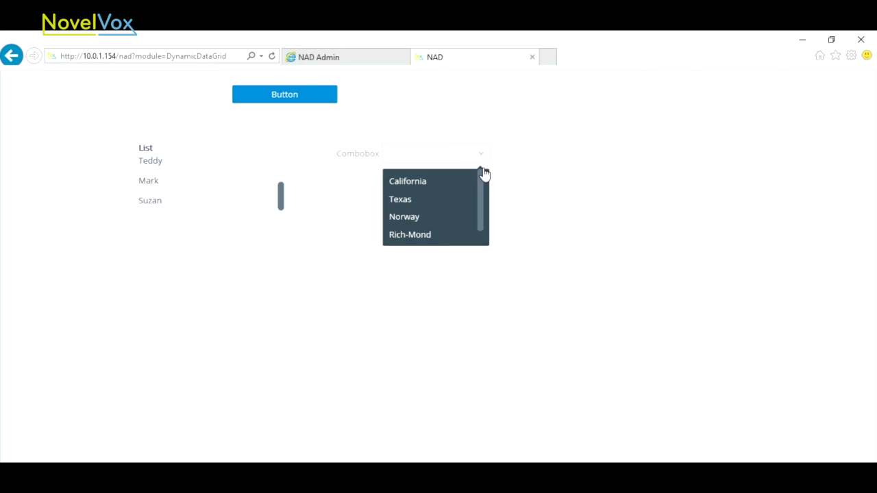
mouse_move(484, 176)
mouse_down()
mouse_move(482, 232)
mouse_move(485, 185)
mouse_up()
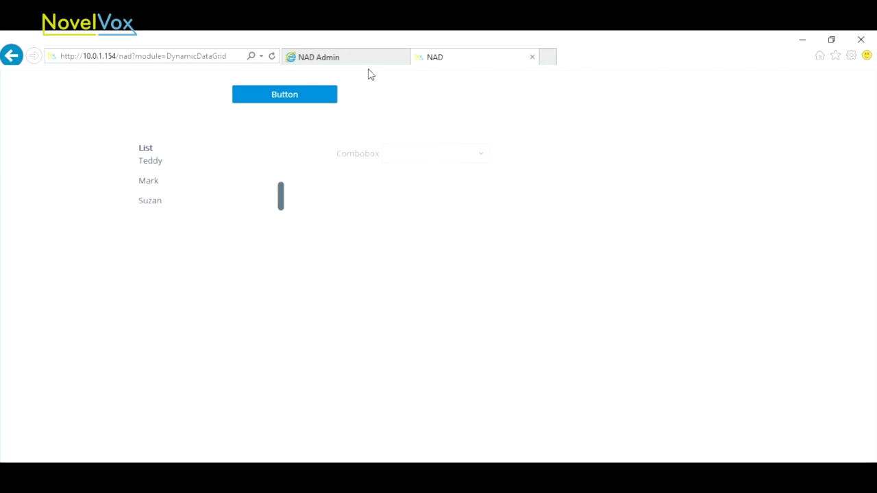
- Return to NAD Admin and select the combo box to review its properties
click(365, 59)
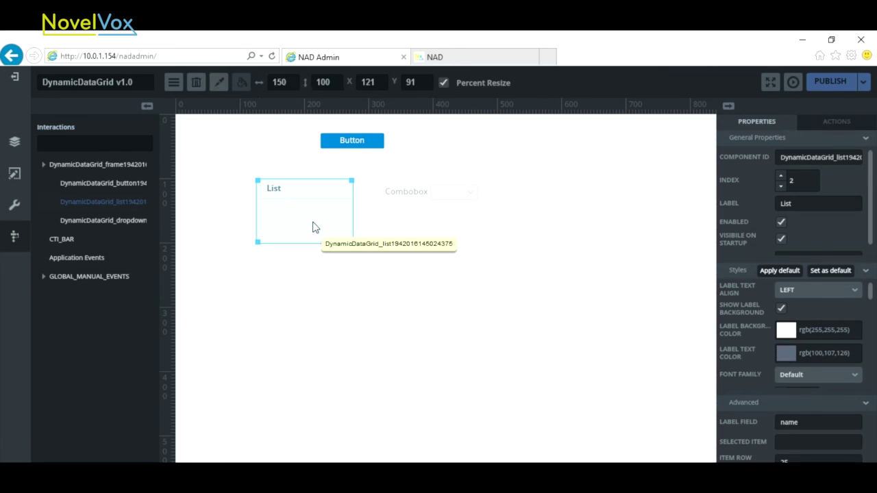
click(442, 195)
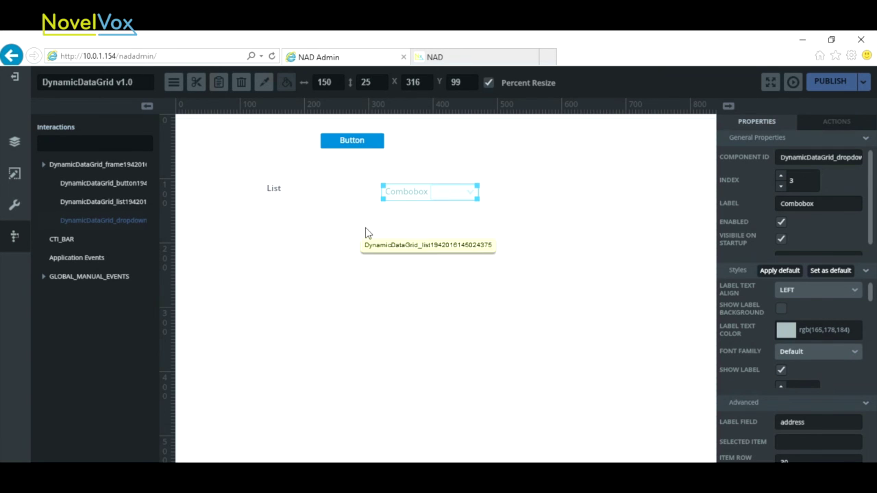